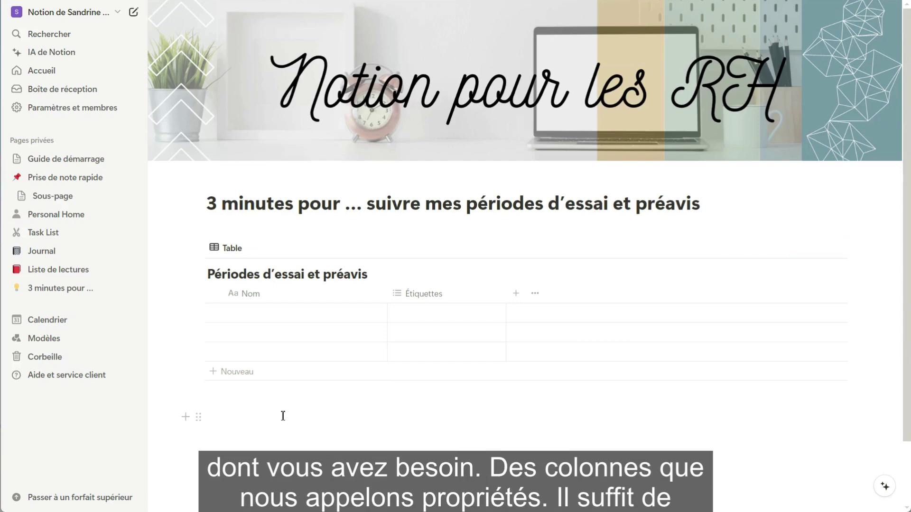
# Step: Rename the table's Nom property to "Nom et prénom" and the Étiquettes property to "Statut"
pyautogui.click(291, 293)
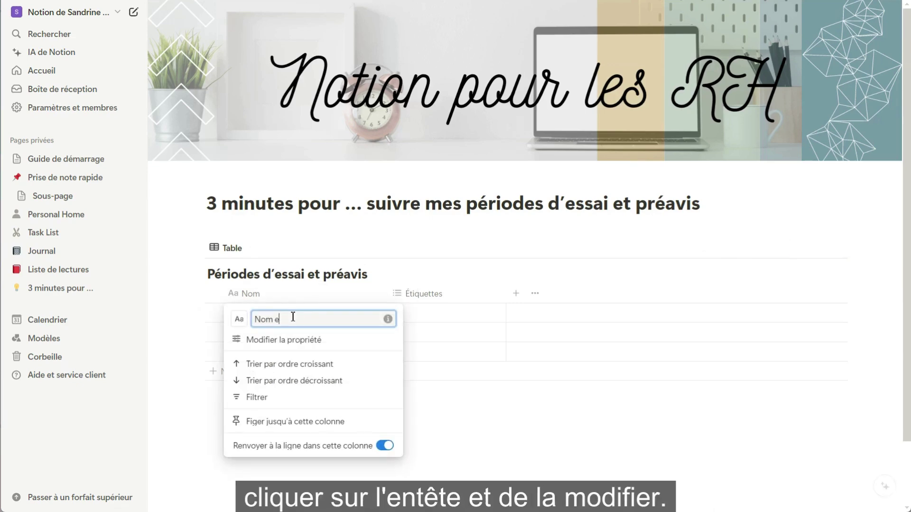
pyautogui.write('et prénom')
pyautogui.click(446, 296)
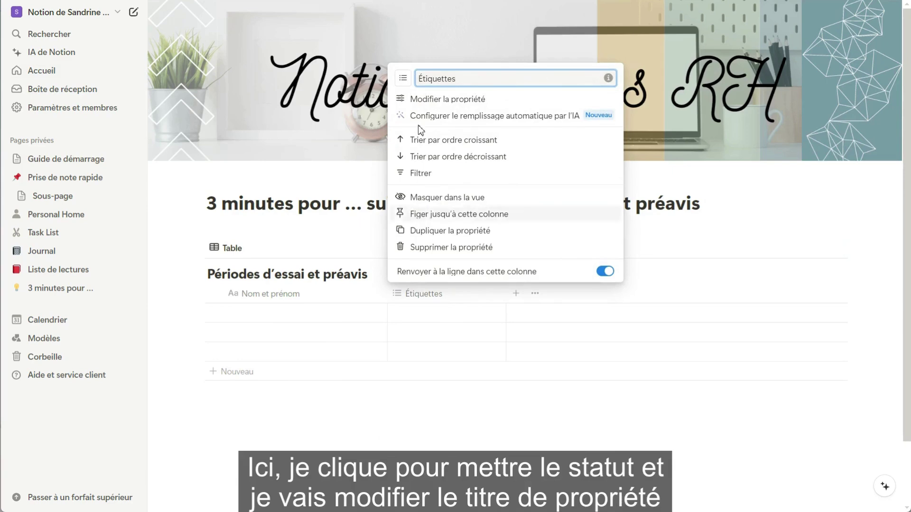
pyautogui.doubleClick(442, 79)
pyautogui.write('Statut')
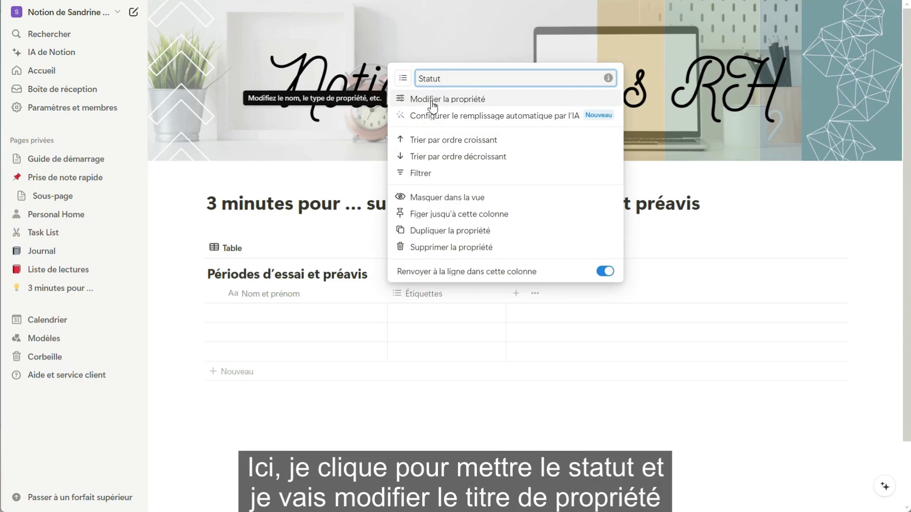
# Step: Change the Statut property's type to État
pyautogui.click(496, 107)
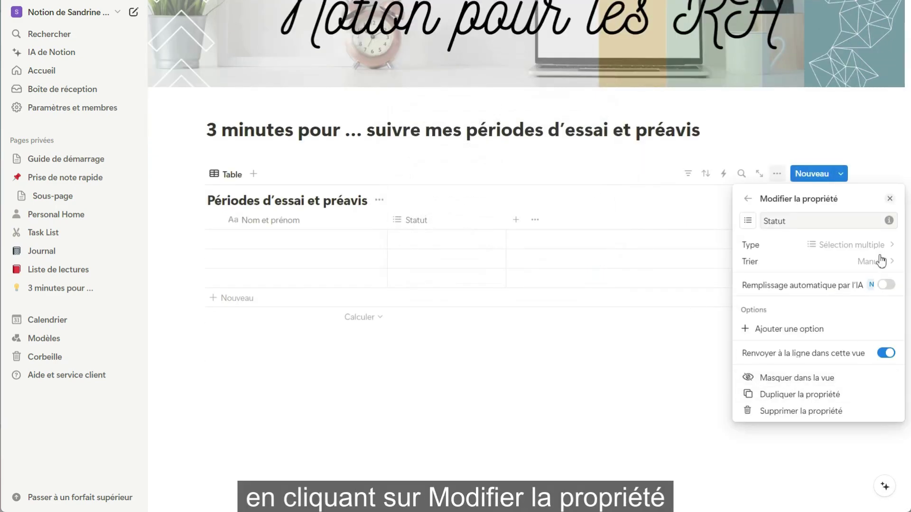
pyautogui.click(805, 246)
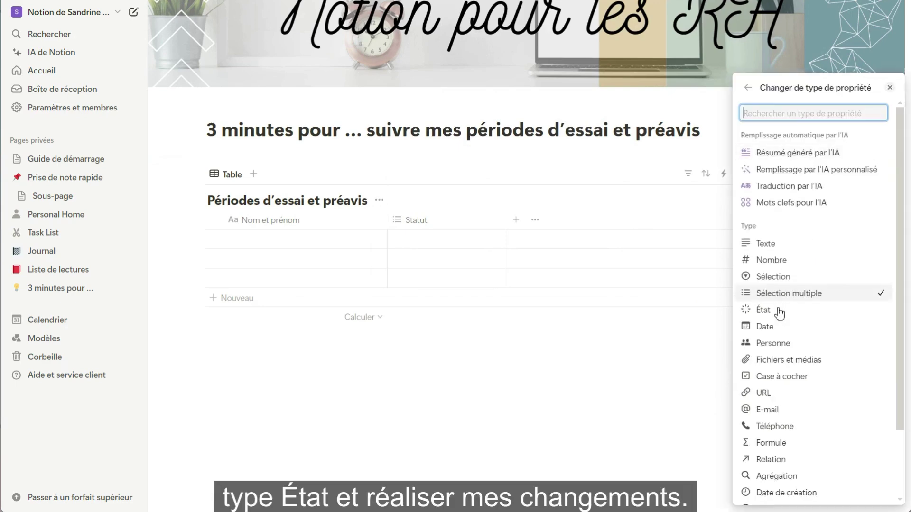
pyautogui.click(779, 311)
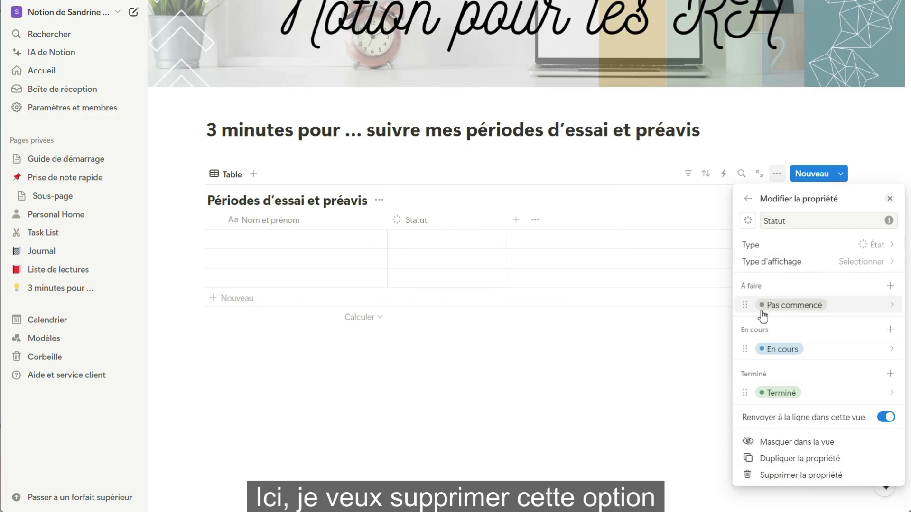
# Step: Delete the "Pas commencé" option from the Statut property's À faire group and confirm the deletion
pyautogui.click(743, 307)
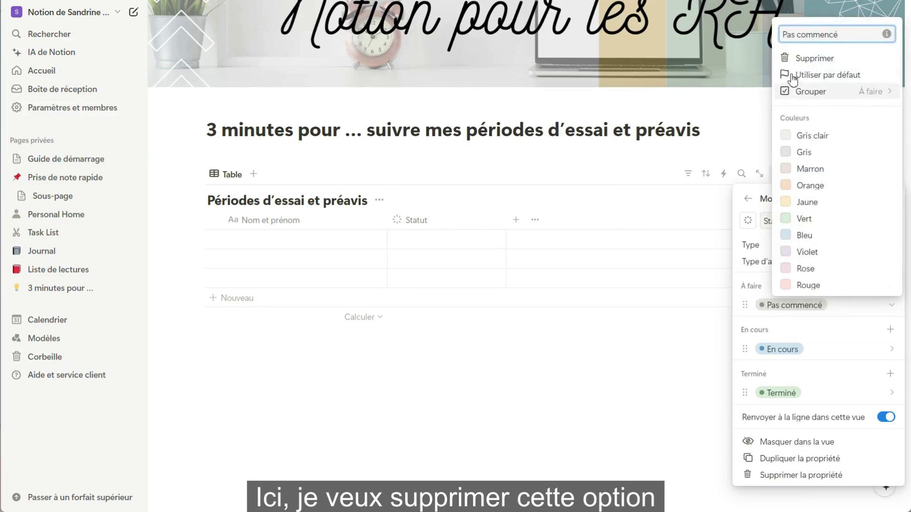
pyautogui.click(794, 59)
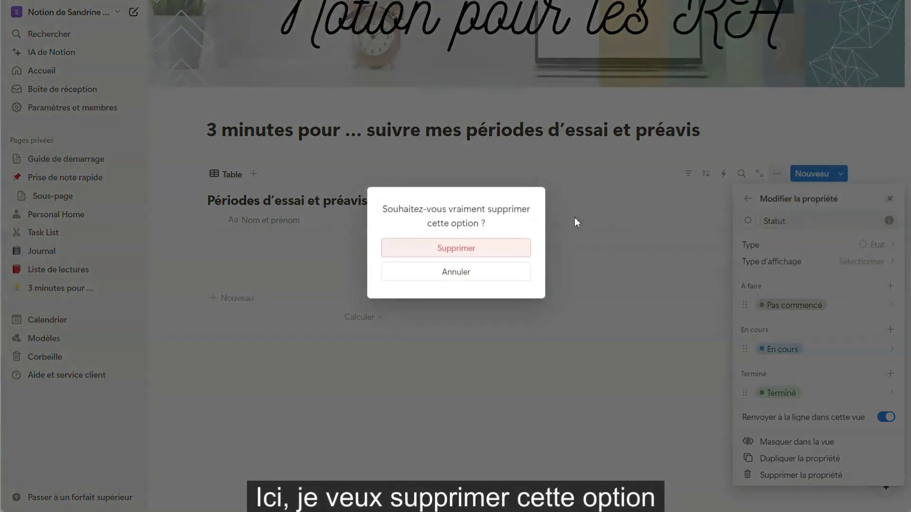
pyautogui.click(525, 246)
# Step: Rename the "En cours" option of the Statut property to "Embauche"
pyautogui.click(778, 350)
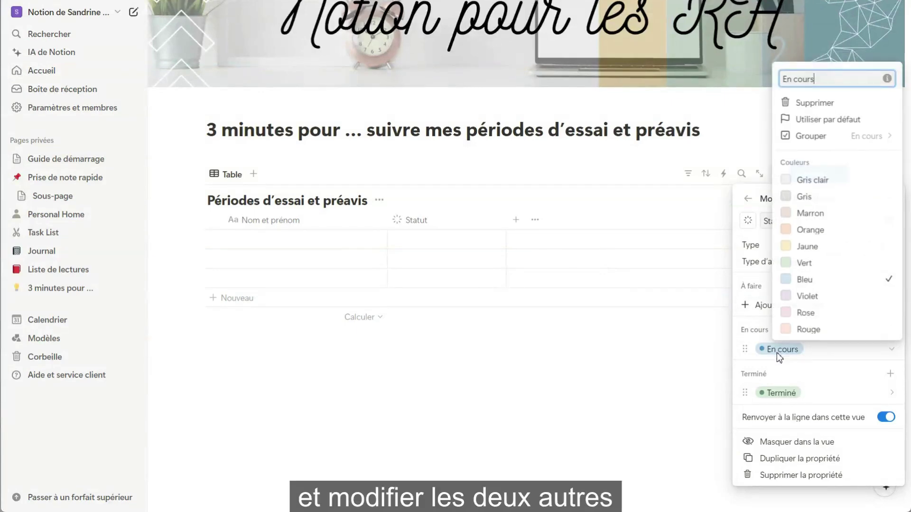
pyautogui.moveTo(837, 81); pyautogui.dragTo(790, 82)
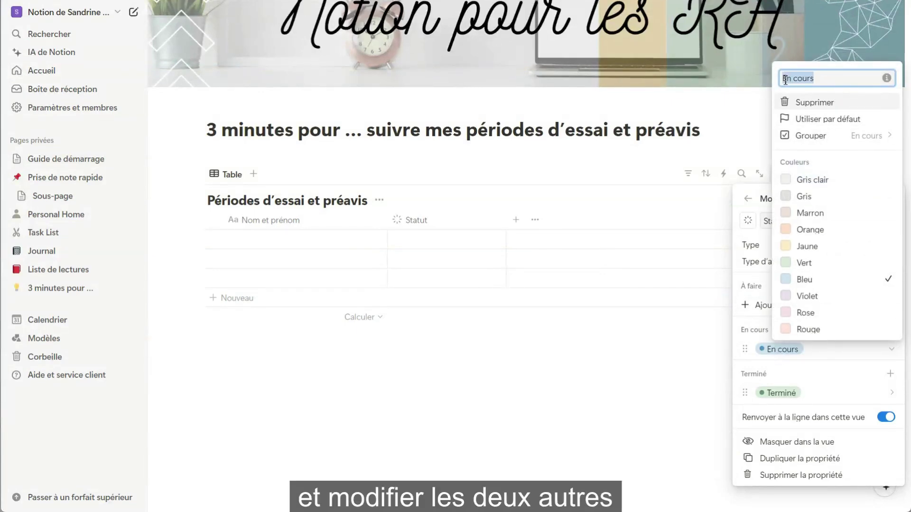
pyautogui.press('BackSpace')
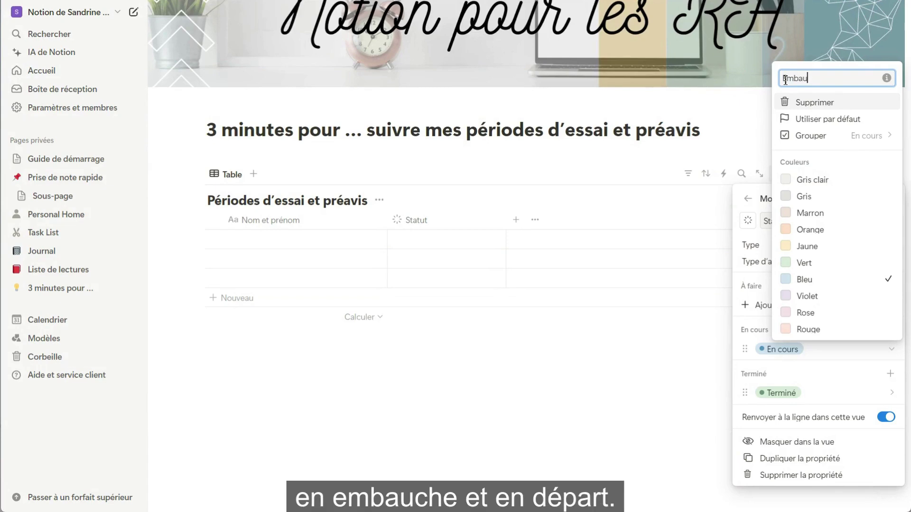
pyautogui.press('Return')
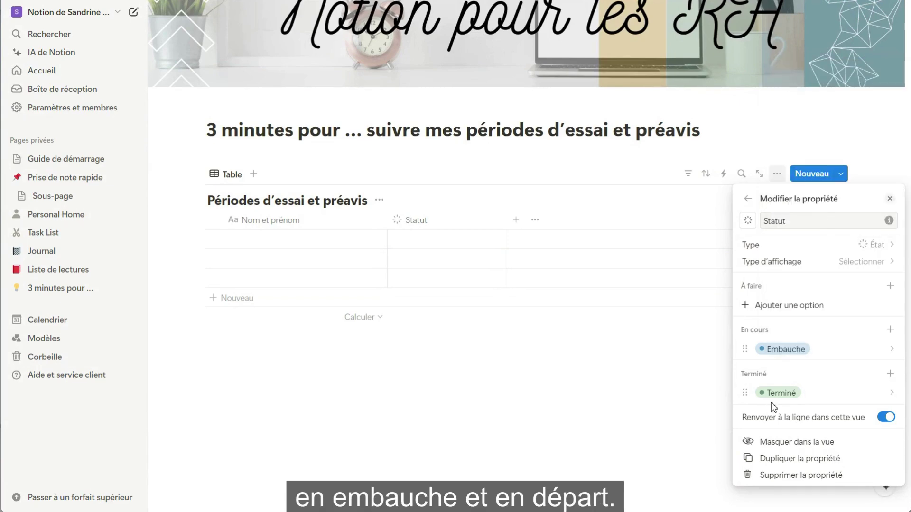
# Step: Rename the "Terminé" option of the Statut property to "Départ", colour it pink, and close the property settings
pyautogui.click(780, 394)
pyautogui.doubleClick(804, 122)
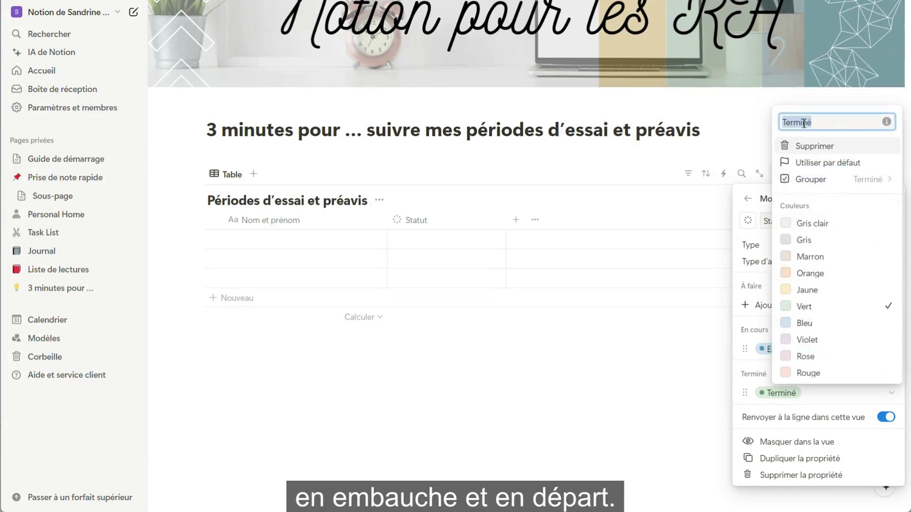
pyautogui.write('Départ')
pyautogui.press('Return')
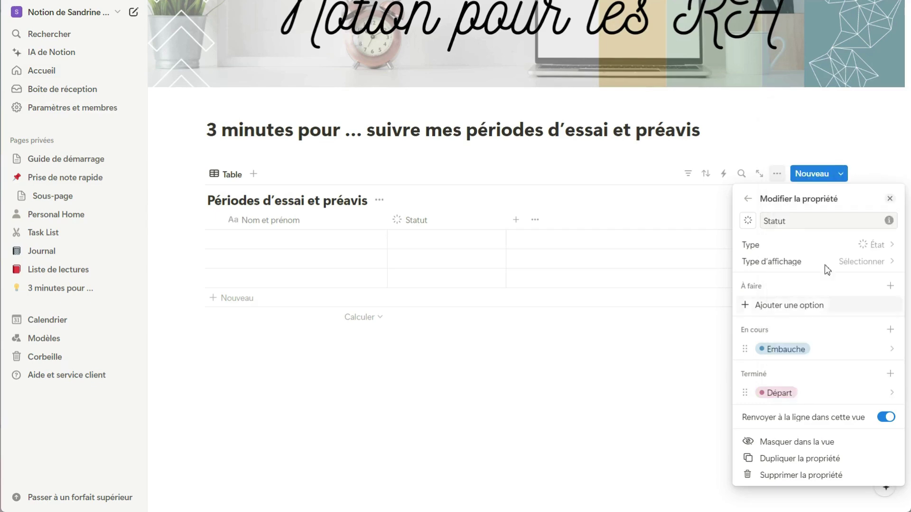
pyautogui.click(890, 199)
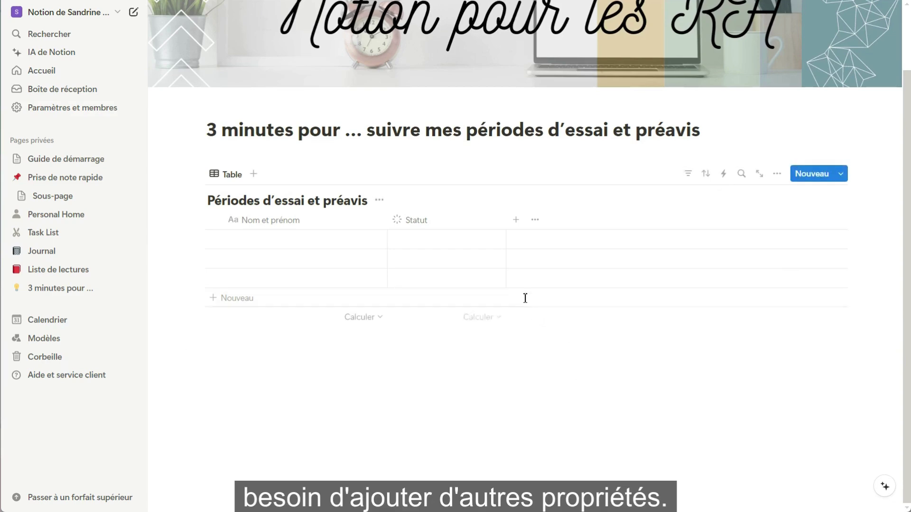
# Step: Add a Date property named "Date d'embauche" to the table
pyautogui.click(516, 220)
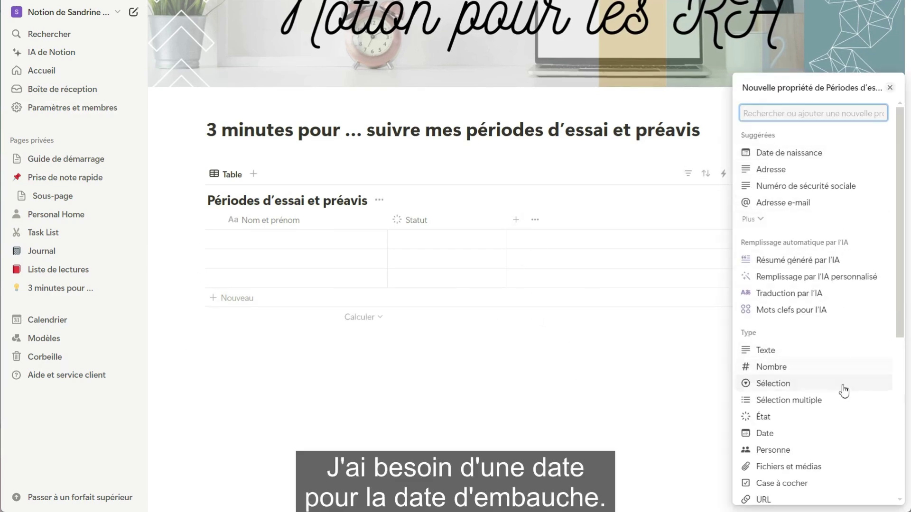
pyautogui.scroll(-3, 844, 389)
pyautogui.click(765, 314)
pyautogui.click(829, 221)
pyautogui.write("d'embauch")
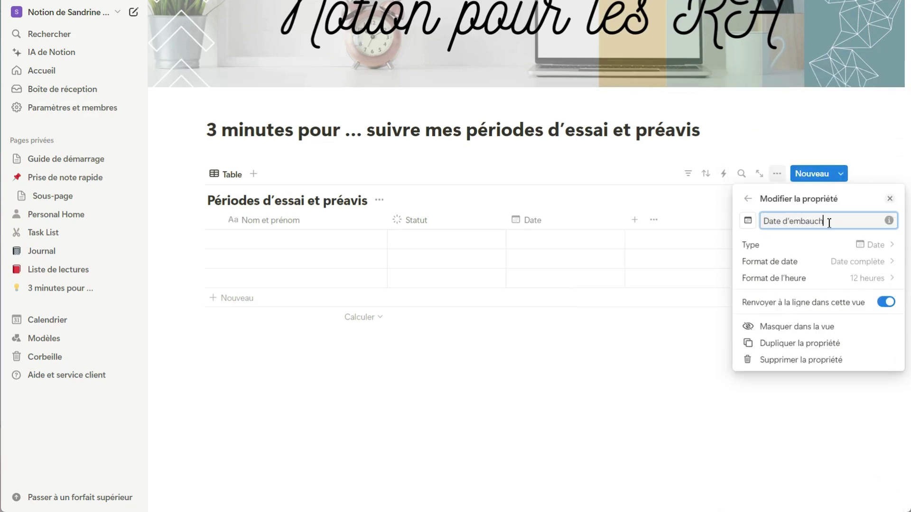
pyautogui.write('e')
pyautogui.press('Return')
# Step: Add a Nombre property named "Durée de la PE" to the table
pyautogui.click(634, 219)
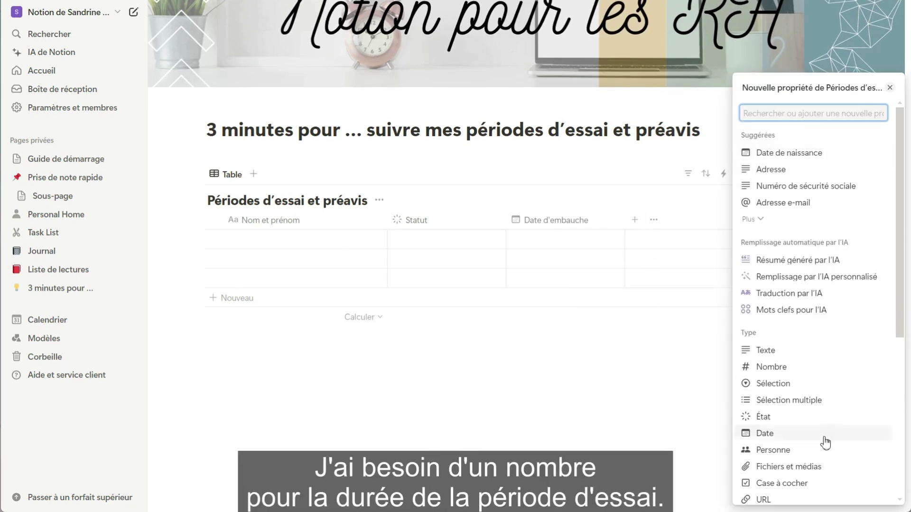
pyautogui.click(823, 374)
pyautogui.write('Durée d')
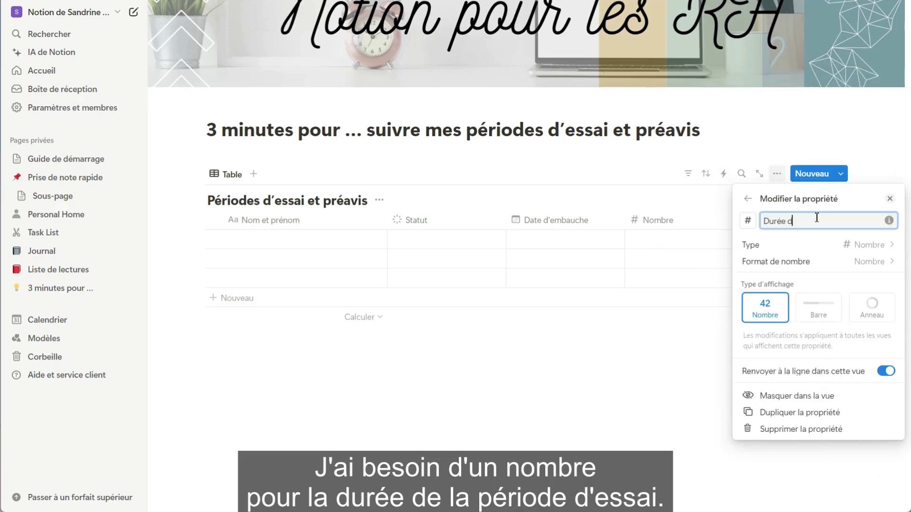
pyautogui.write('e la PE')
pyautogui.press('Return')
# Step: Add a Formule property named "Date de fin de PE" to the table
pyautogui.click(753, 220)
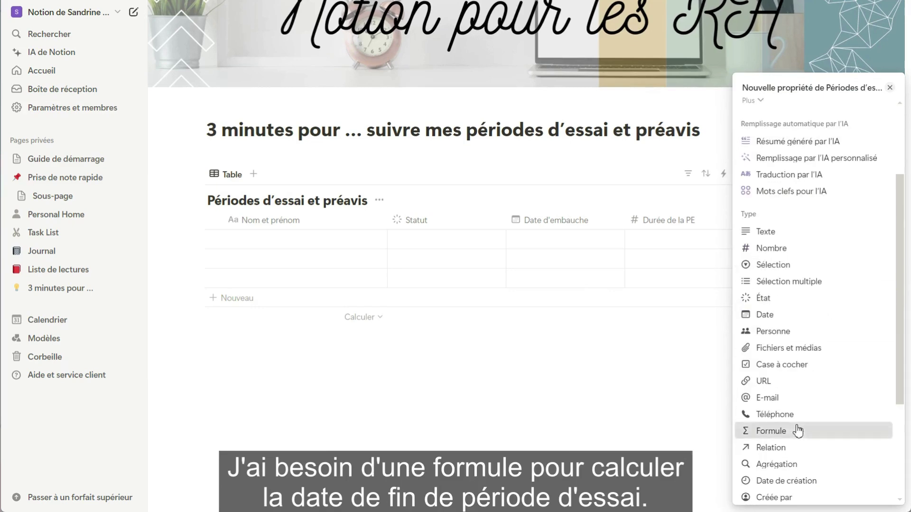
pyautogui.click(799, 431)
pyautogui.write('Date de fin de PE')
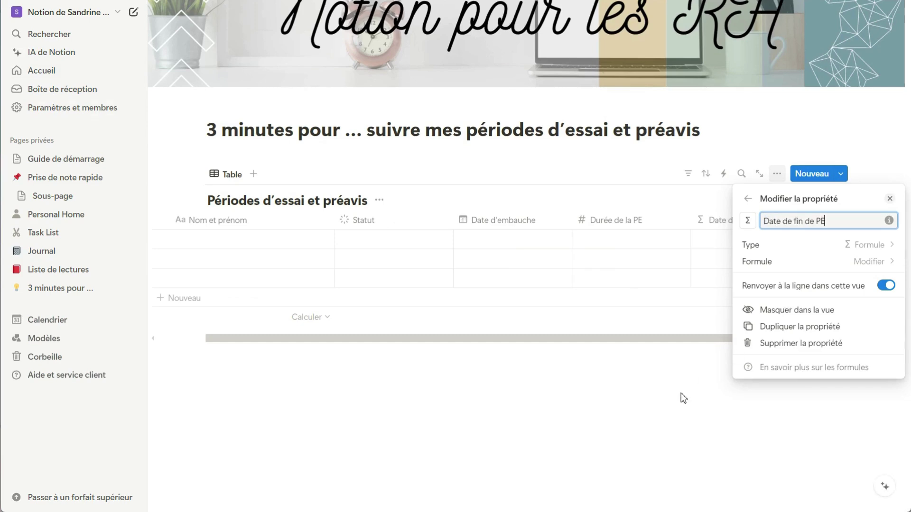
pyautogui.press('Return')
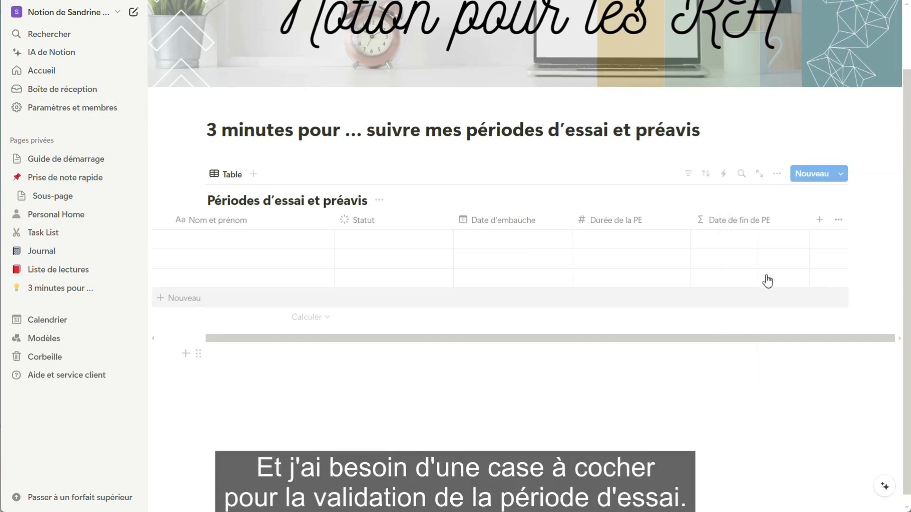
# Step: Add a Case à cocher property named "Valiadation PE" to the table
pyautogui.click(818, 222)
pyautogui.scroll(-3, 806, 475)
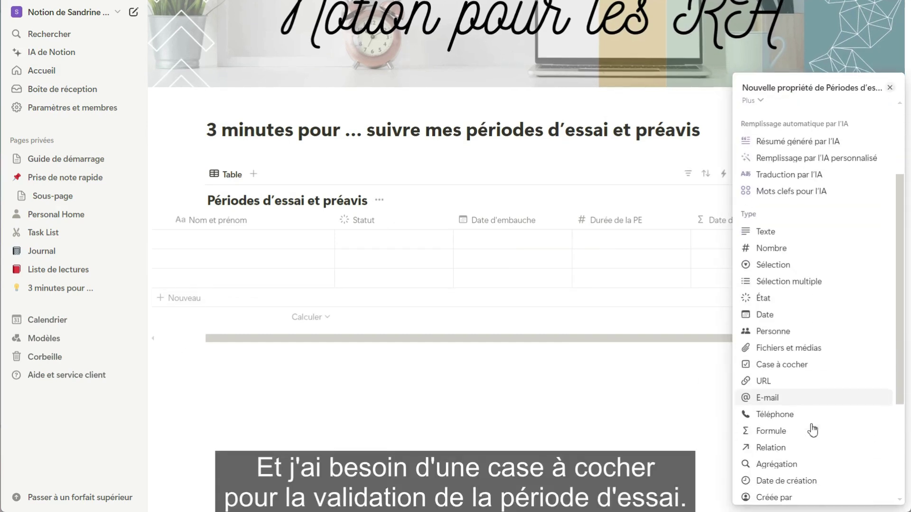
pyautogui.click(797, 365)
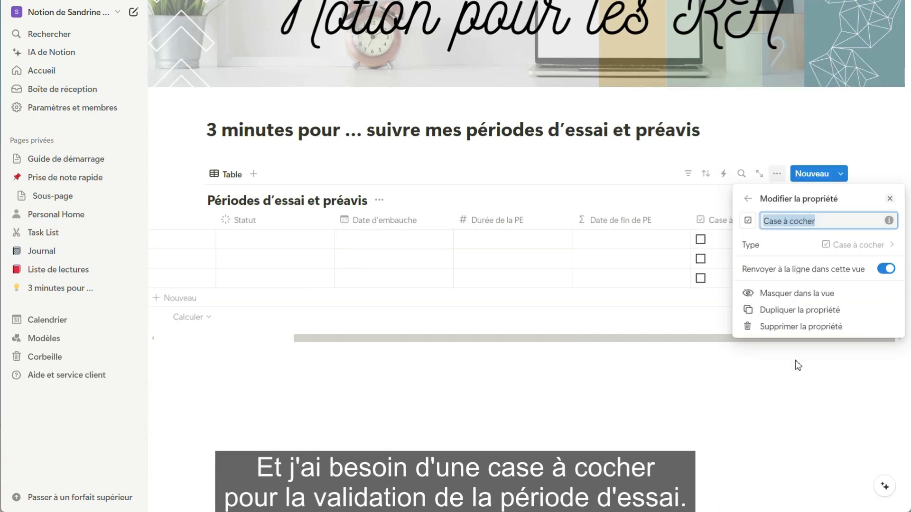
pyautogui.write('Valiadation PE')
pyautogui.press('Return')
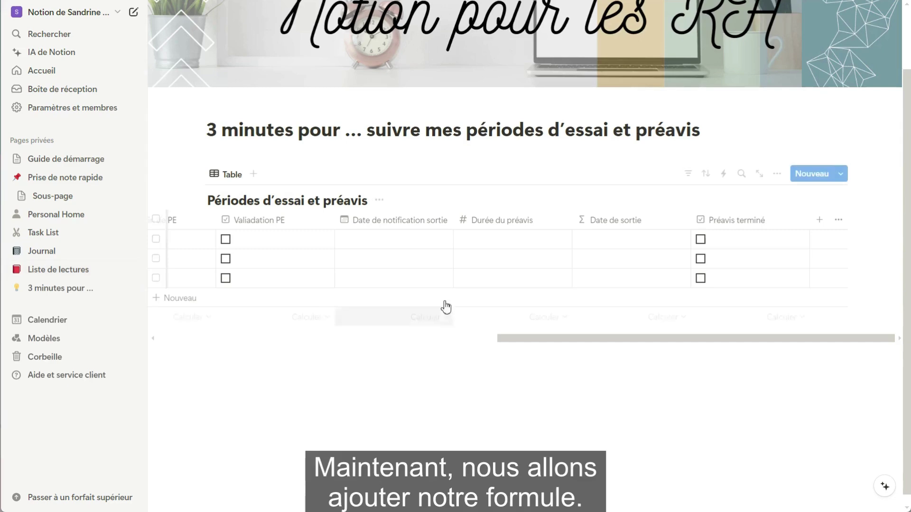
# Step: Start the Date de fin de PE formula with dateAdd, using dateStart of the Date d'embauche property as its first argument
pyautogui.moveTo(512, 338); pyautogui.dragTo(190, 350)
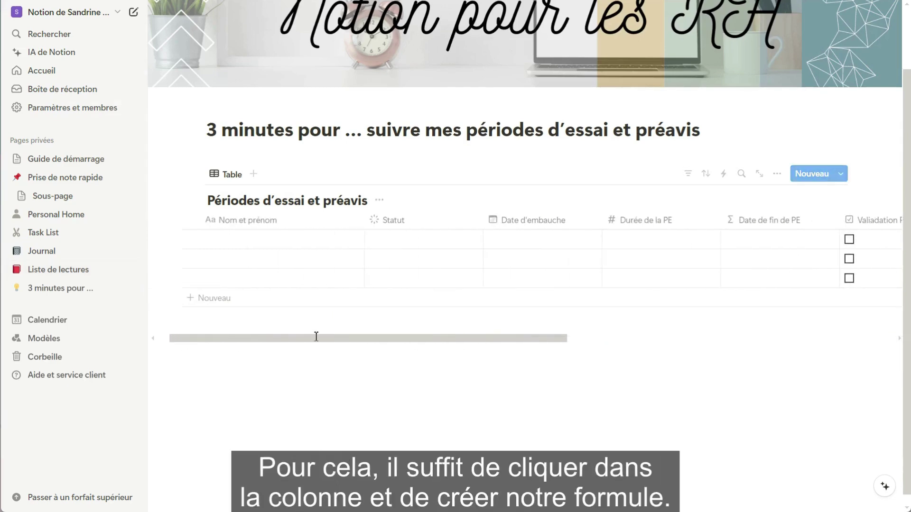
pyautogui.click(755, 239)
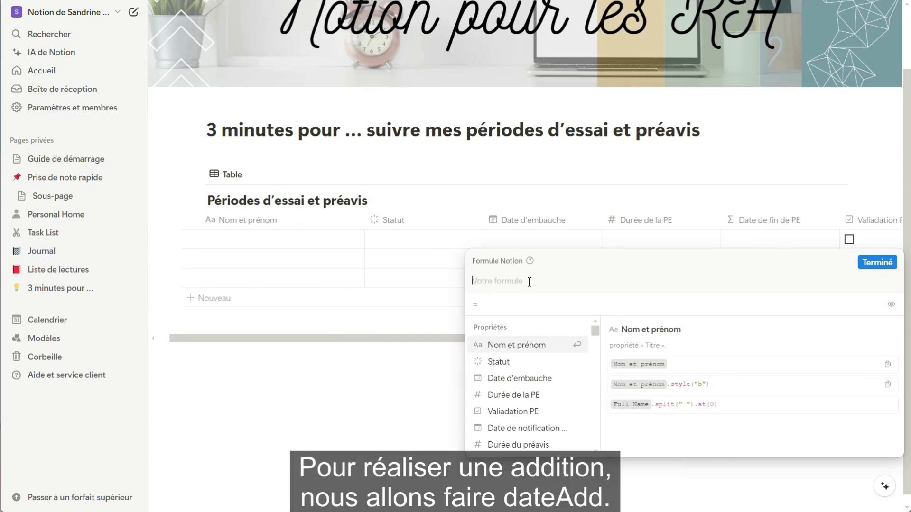
pyautogui.write('date')
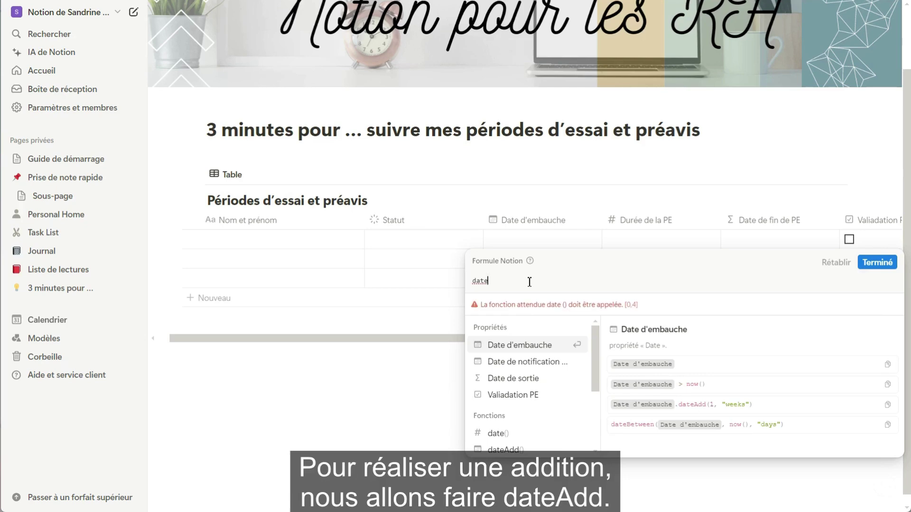
pyautogui.click(516, 452)
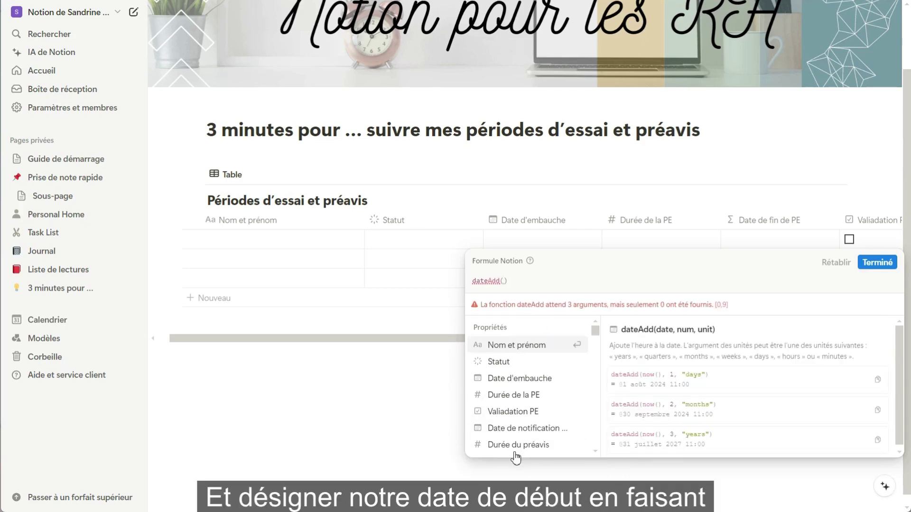
pyautogui.write('datest')
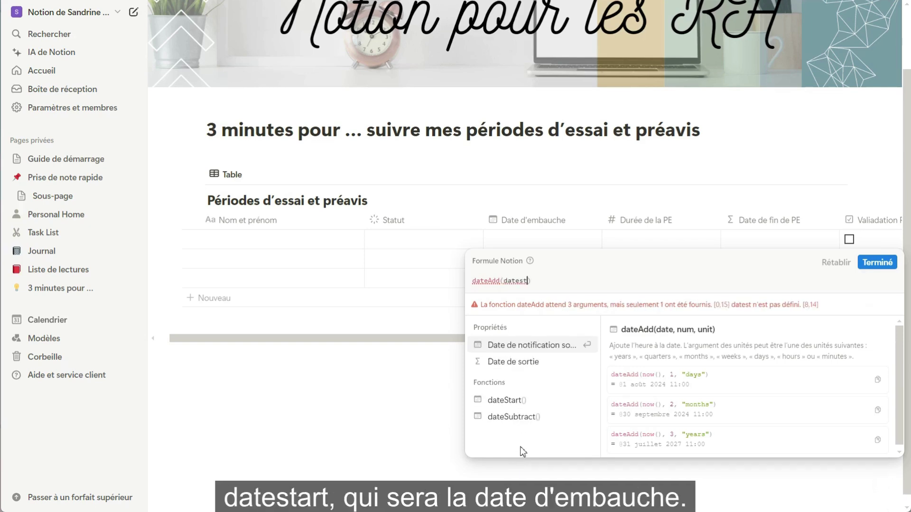
pyautogui.click(525, 402)
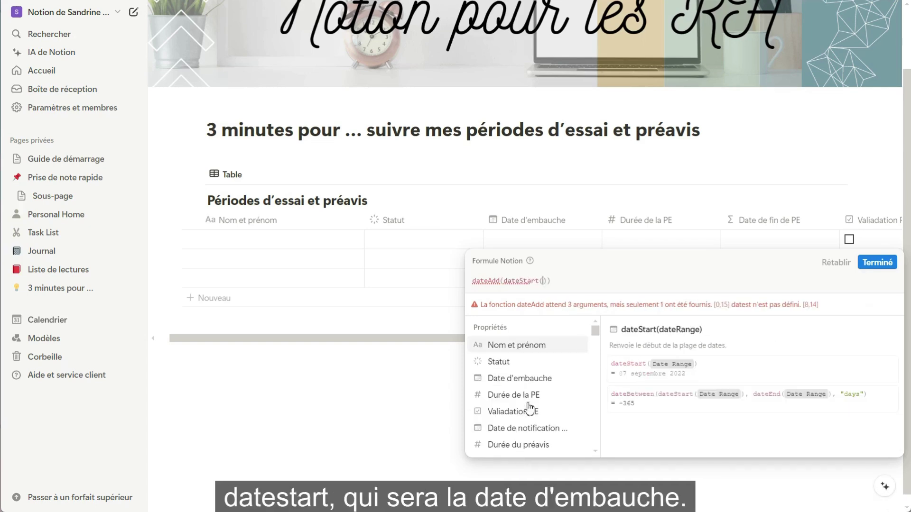
pyautogui.click(531, 379)
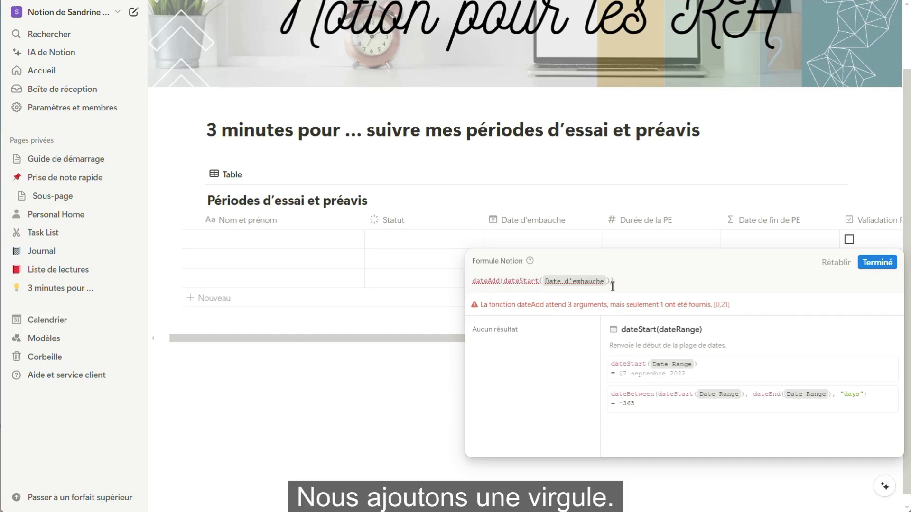
# Step: Insert the Durée de la PE property as the second argument of the dateAdd formula, after a comma
pyautogui.write(',')
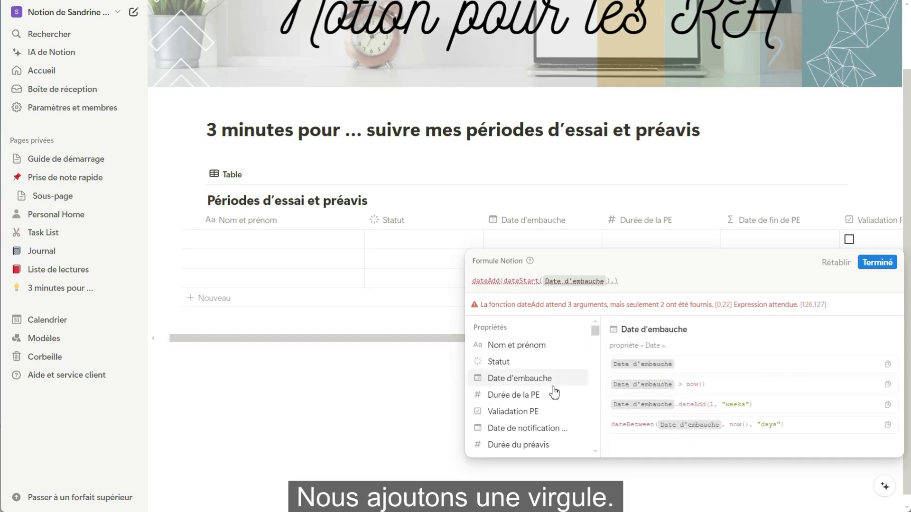
pyautogui.scroll(-1, 537, 435)
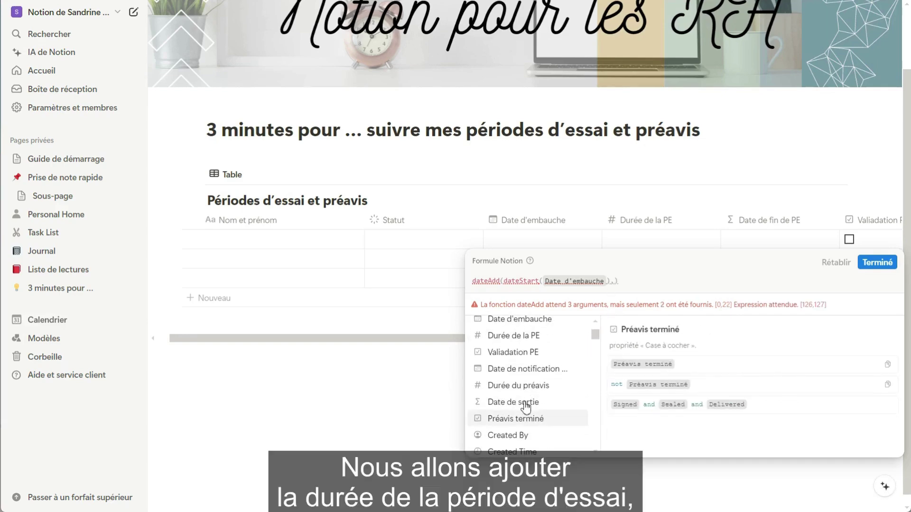
pyautogui.click(499, 341)
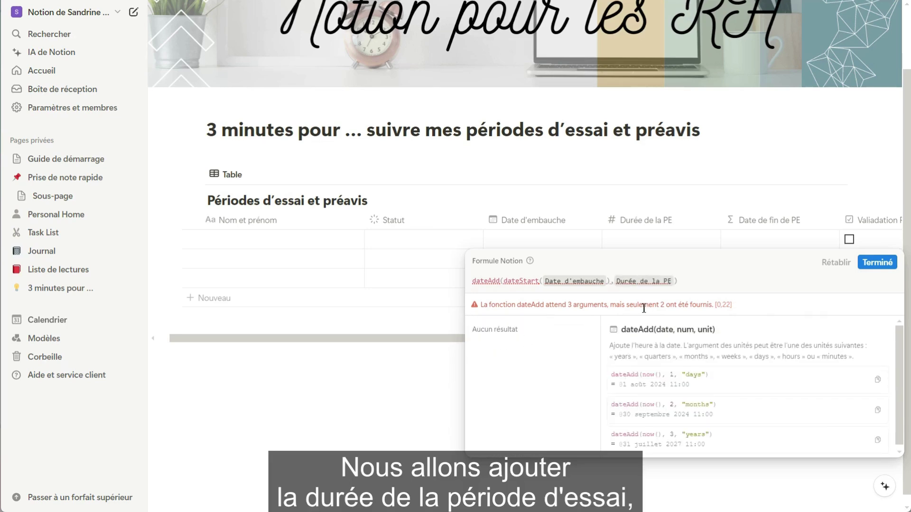
# Step: Complete the Date de fin de PE formula with "days" as the third dateAdd argument and save it
pyautogui.write(',"days')
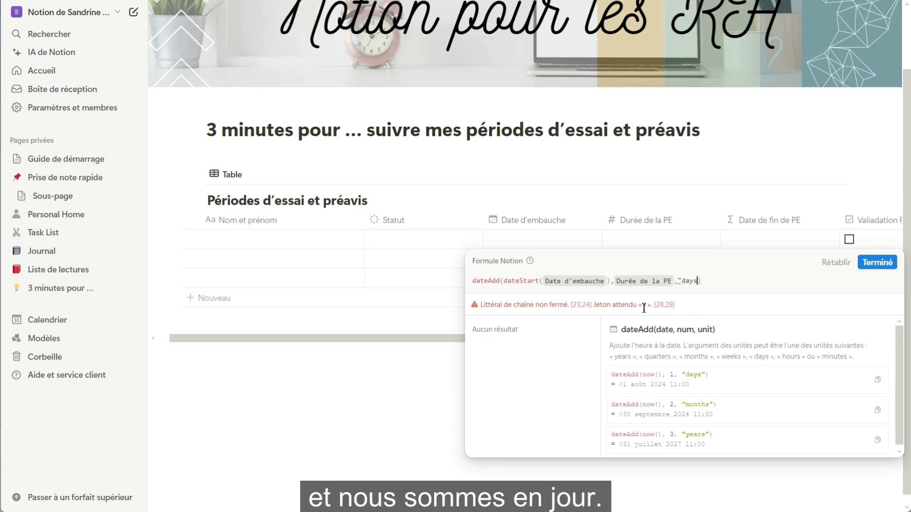
pyautogui.write('"')
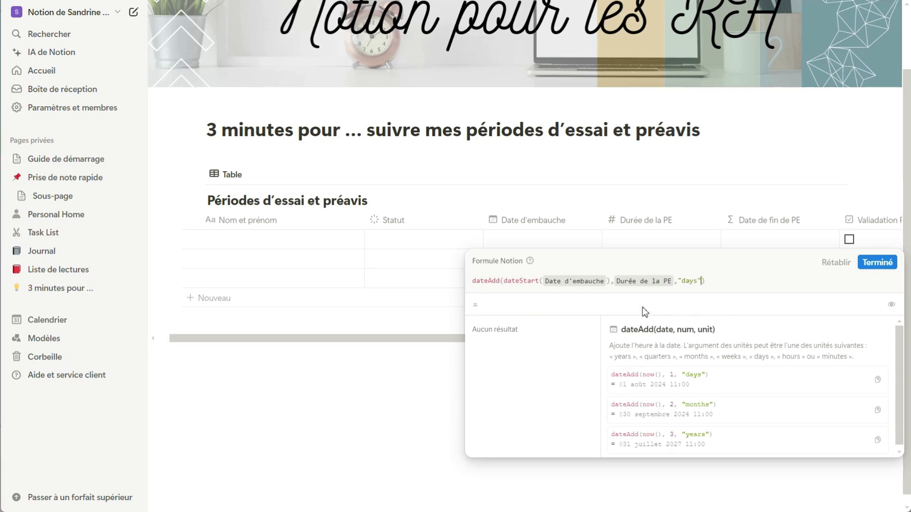
pyautogui.click(880, 267)
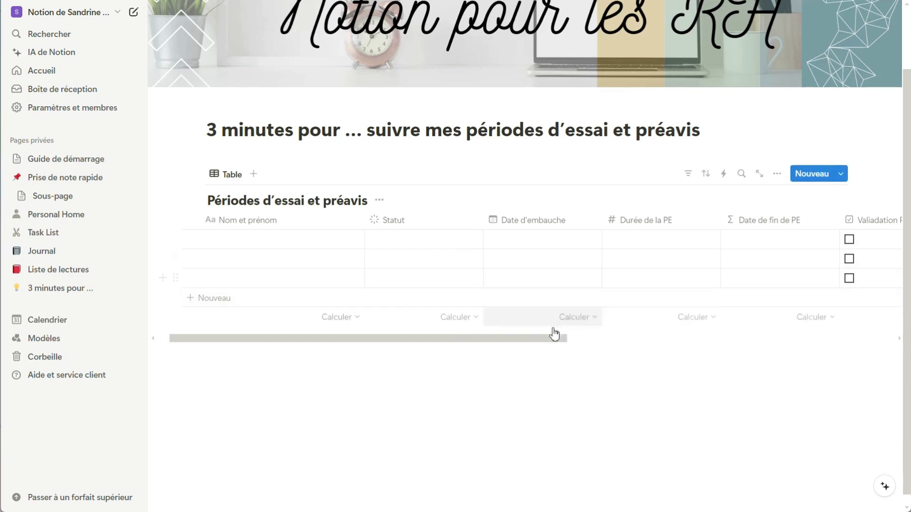
# Step: Save the end-date formula of the Date de sortie property
pyautogui.moveTo(539, 341); pyautogui.dragTo(822, 339)
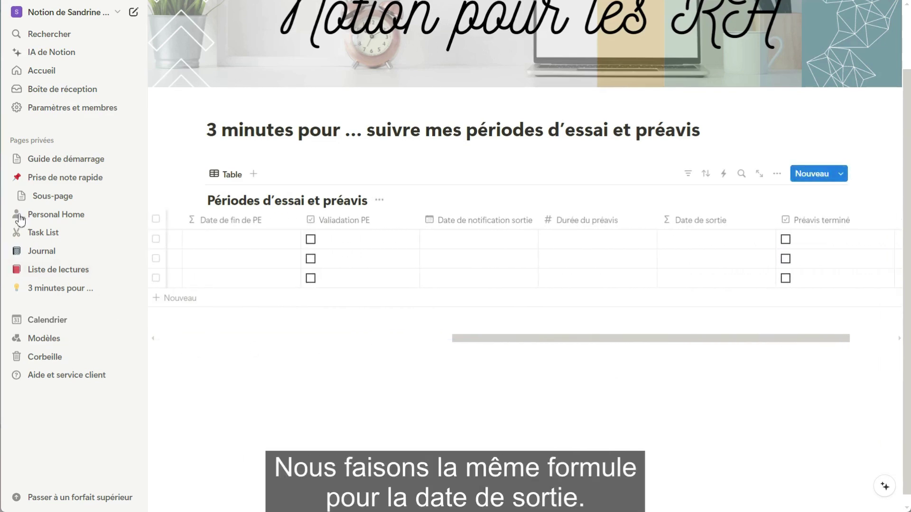
pyautogui.click(876, 263)
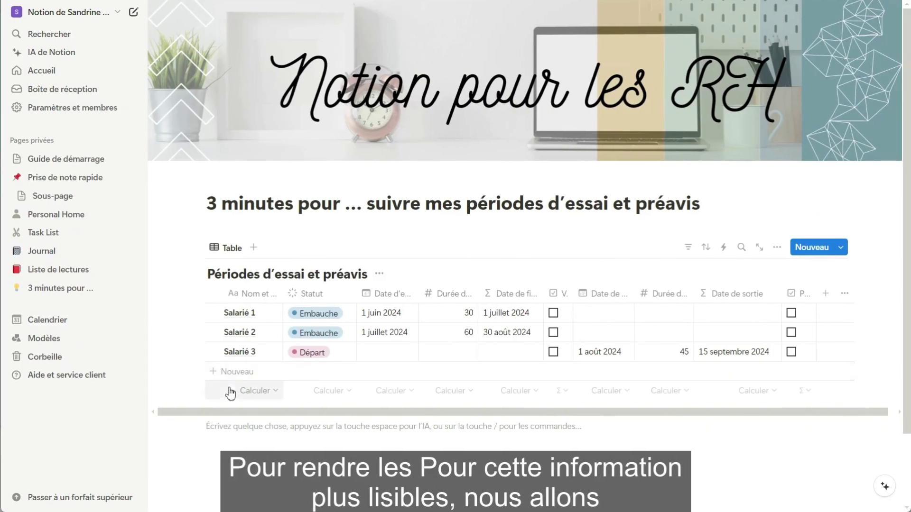
# Step: Duplicate the Table view and give the copy the Galerie layout with the card preview set to Aucun
pyautogui.click(228, 254)
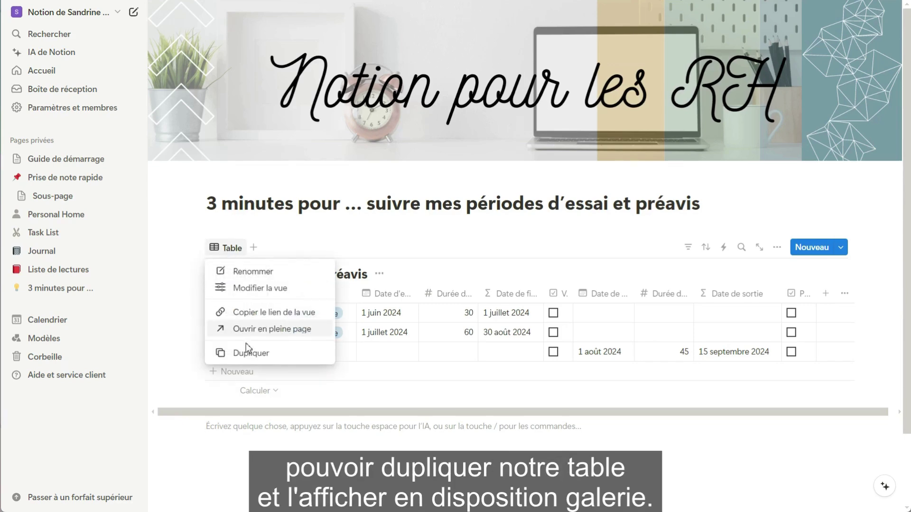
pyautogui.click(248, 354)
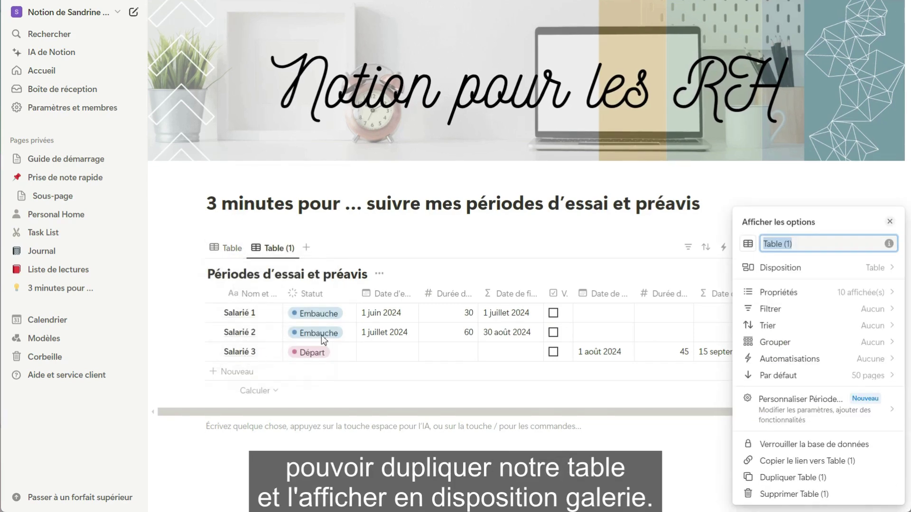
pyautogui.click(879, 269)
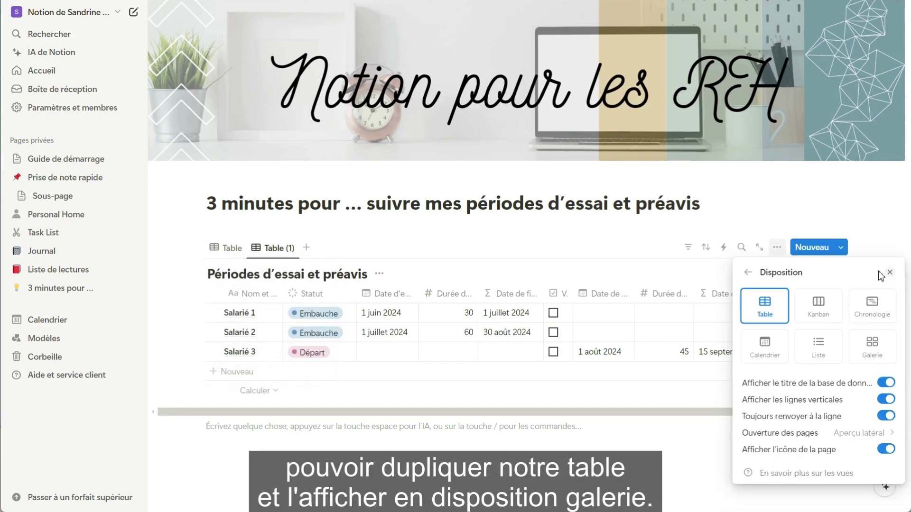
pyautogui.click(873, 356)
pyautogui.click(864, 396)
pyautogui.click(828, 408)
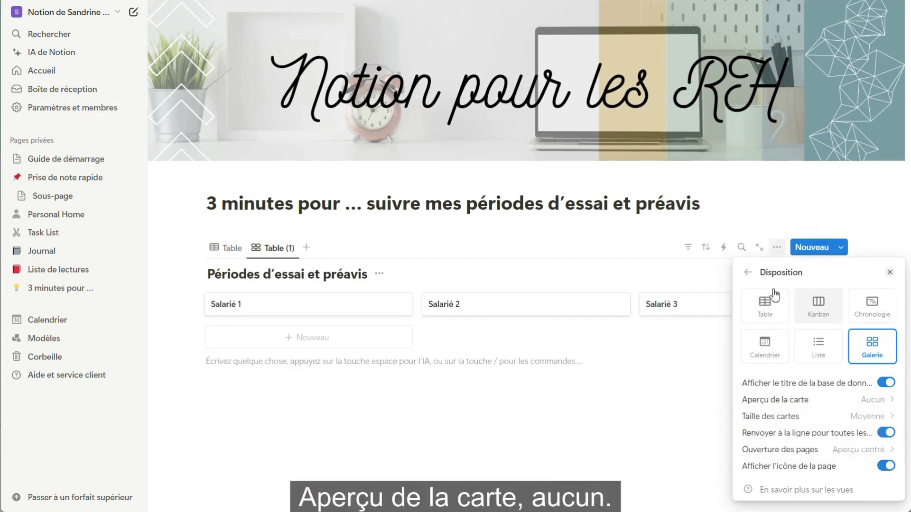
# Step: Rename the duplicated gallery view as "Périodes d'essai en cours"
pyautogui.click(750, 274)
pyautogui.click(814, 245)
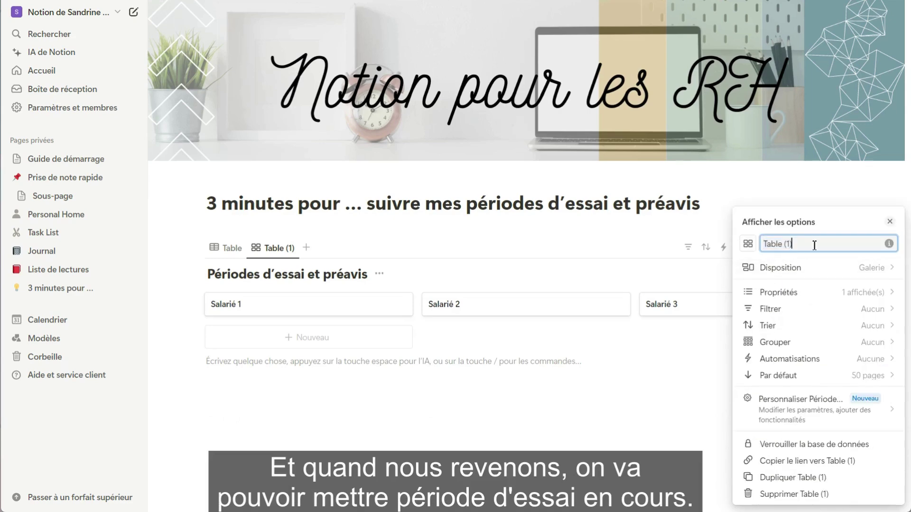
pyautogui.press('BackSpace')
pyautogui.press('BackSpace')
pyautogui.write("Périodes d'essai en cours")
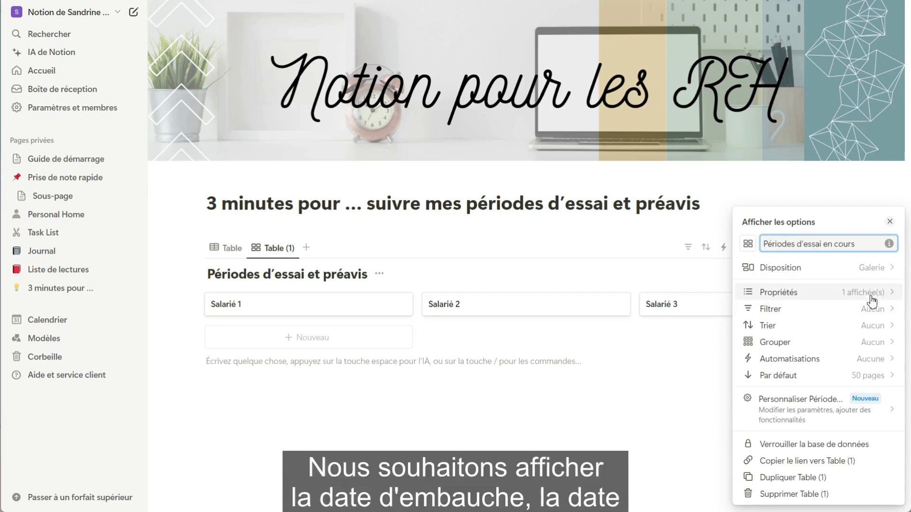
# Step: Show Date d'embauche, Date de fin de PE and Valiadation PE on the gallery cards, and hide the database title
pyautogui.click(872, 301)
pyautogui.click(878, 315)
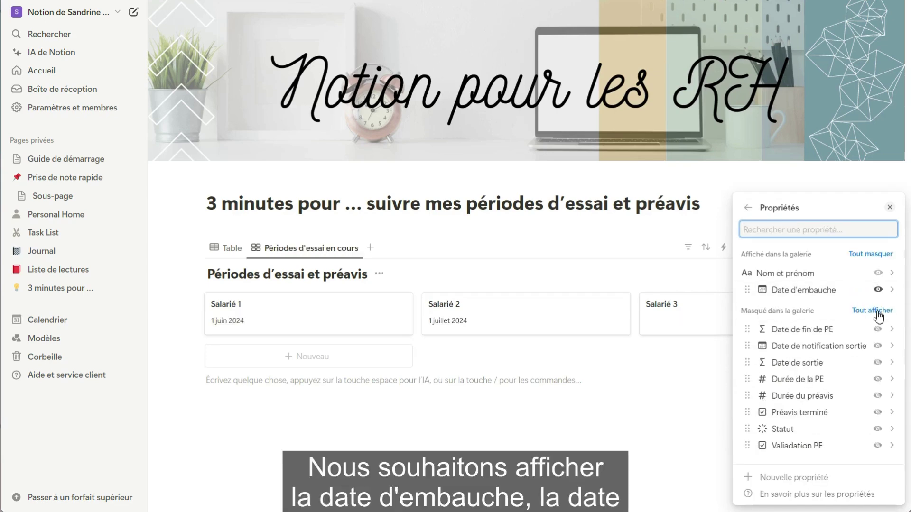
pyautogui.click(878, 329)
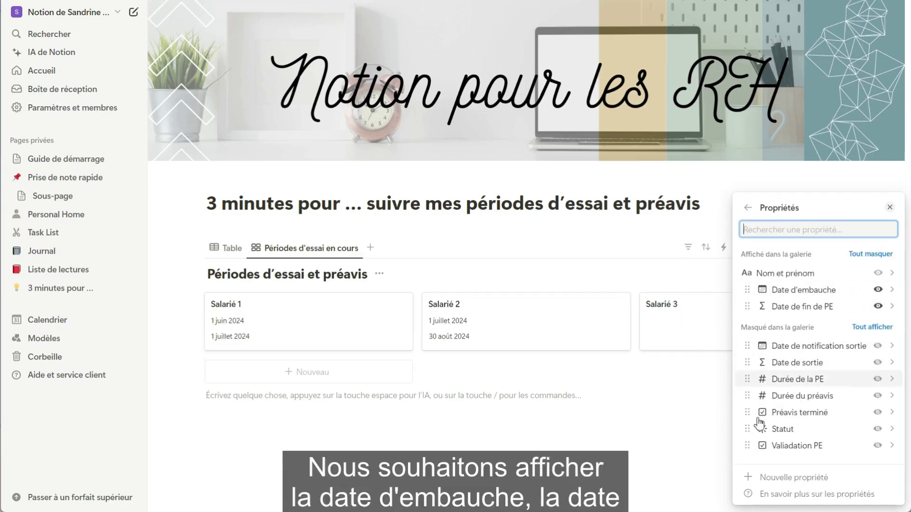
pyautogui.click(877, 445)
pyautogui.click(699, 439)
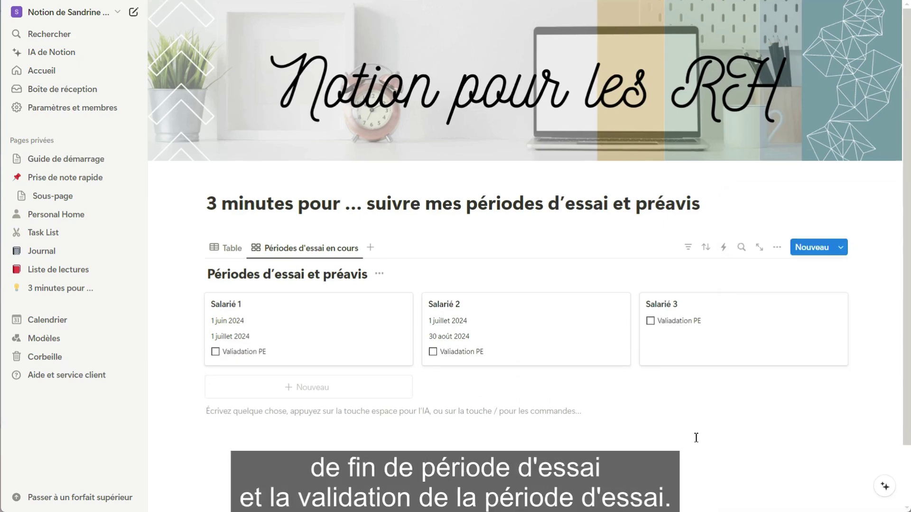
pyautogui.click(379, 274)
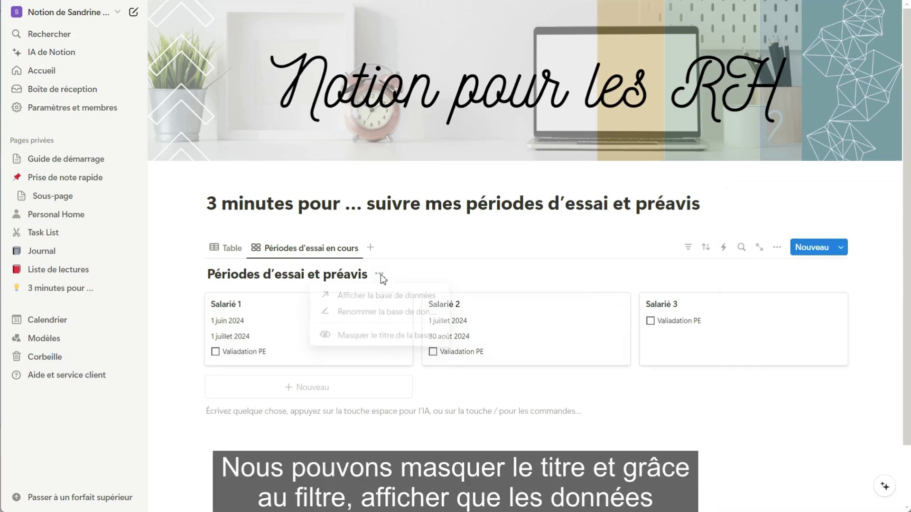
pyautogui.click(400, 342)
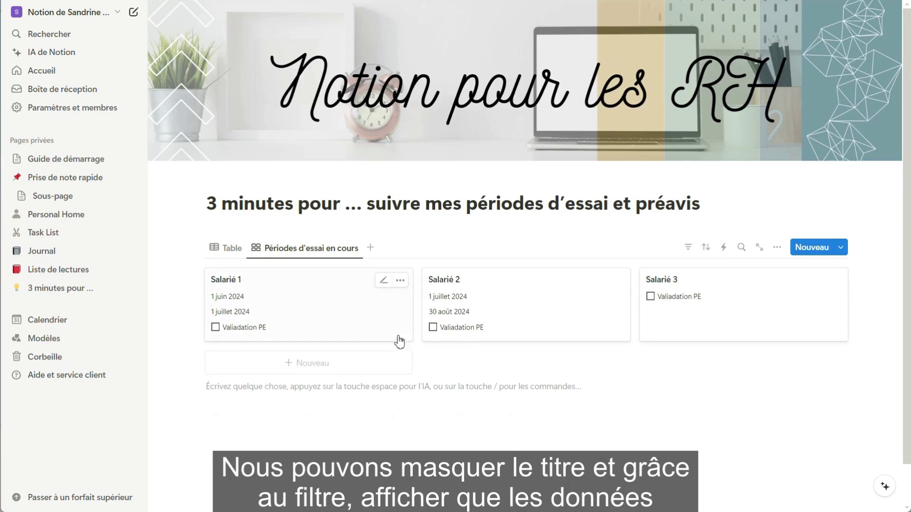
# Step: Filter the gallery view by Statut, selecting the En cours group with its Embauche status
pyautogui.click(688, 247)
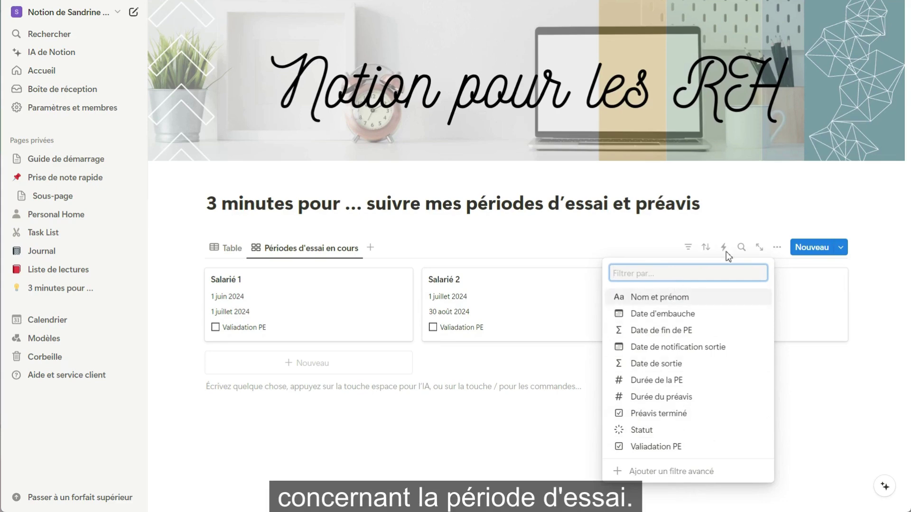
pyautogui.click(642, 430)
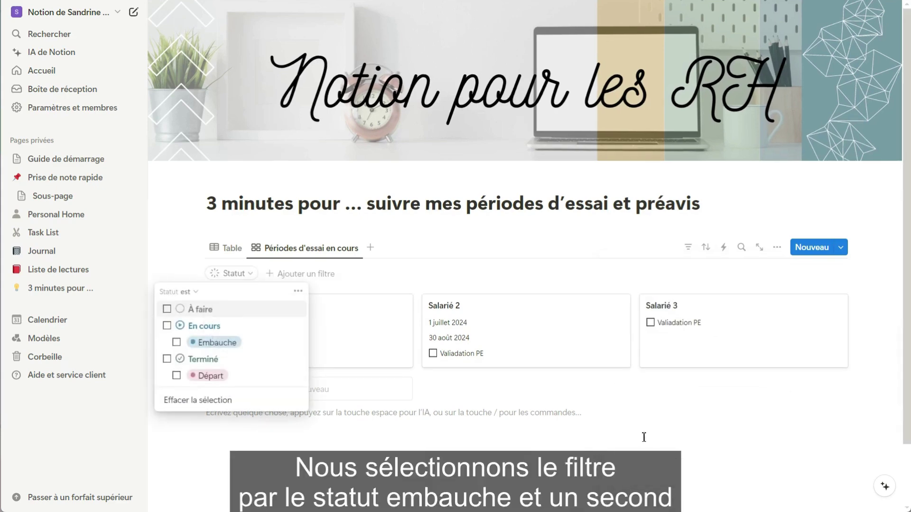
pyautogui.click(167, 326)
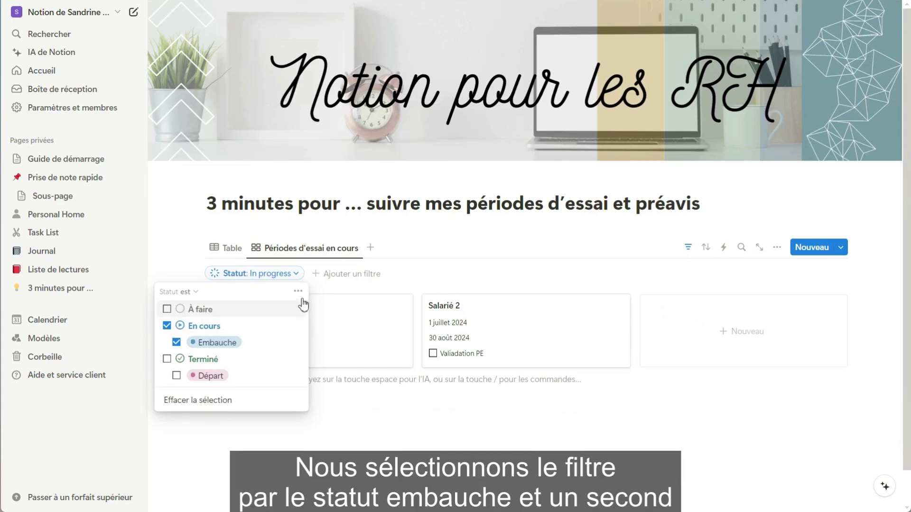
# Step: Add a second filter keeping only entries with Valiadation PE set to Non cochée, and collapse the filter bar
pyautogui.click(336, 275)
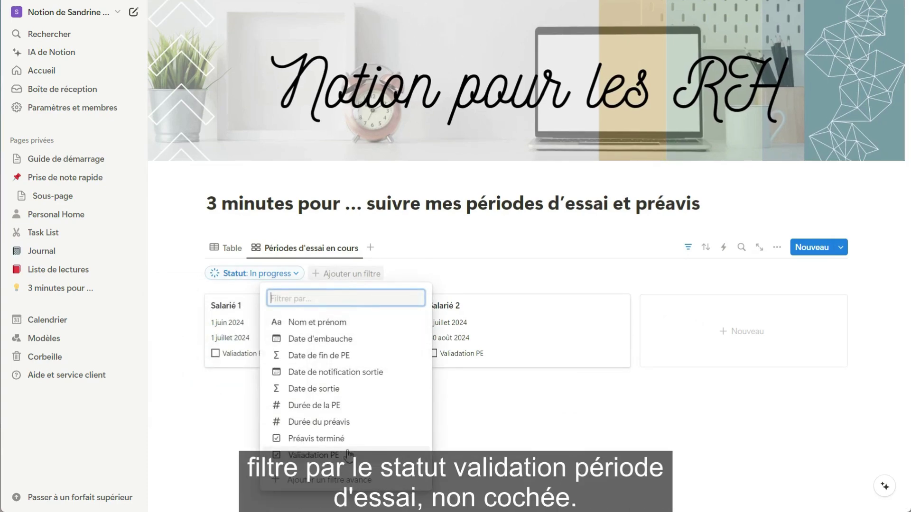
pyautogui.click(308, 456)
pyautogui.click(335, 319)
pyautogui.click(489, 444)
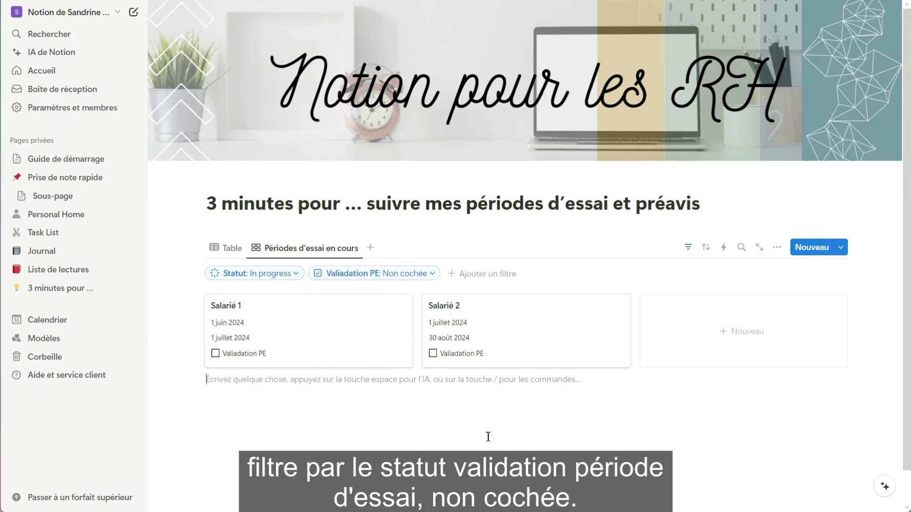
pyautogui.click(692, 251)
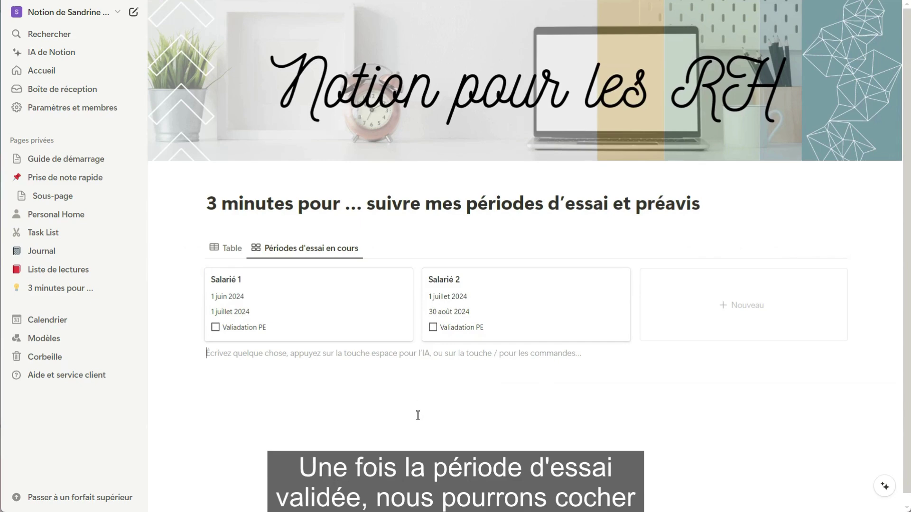
# Step: Tick Valiadation PE on the Salarié 2 card and check that employee's row in the Table view
pyautogui.click(433, 329)
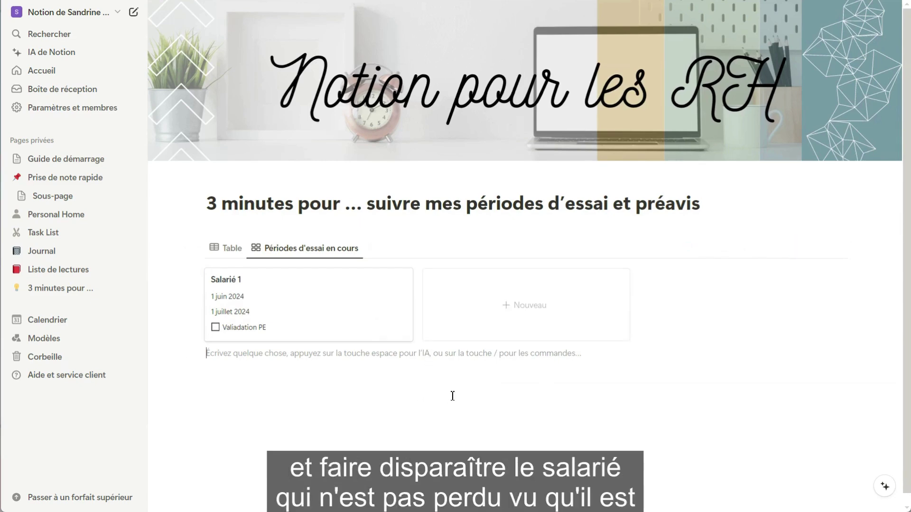
pyautogui.click(232, 249)
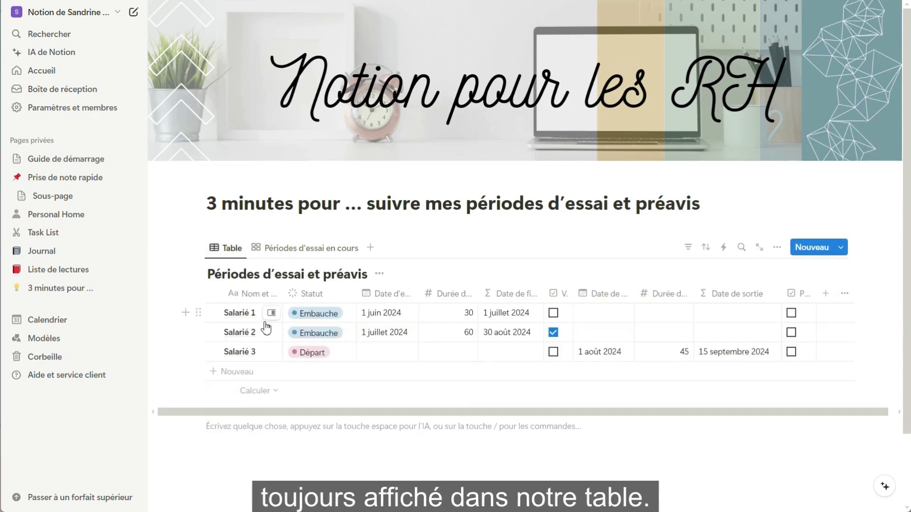
# Step: Duplicate the Périodes d'essai en cours gallery view and name the copy "Préavis"
pyautogui.click(319, 252)
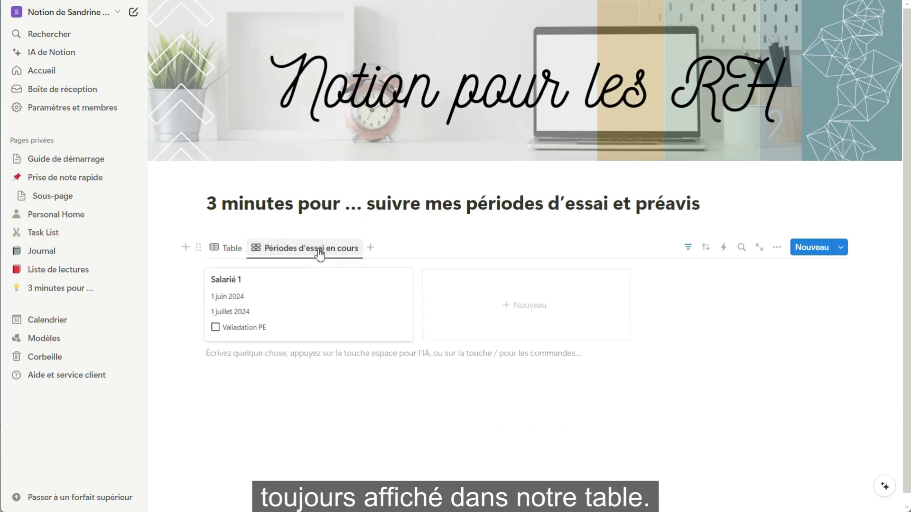
pyautogui.click(319, 251)
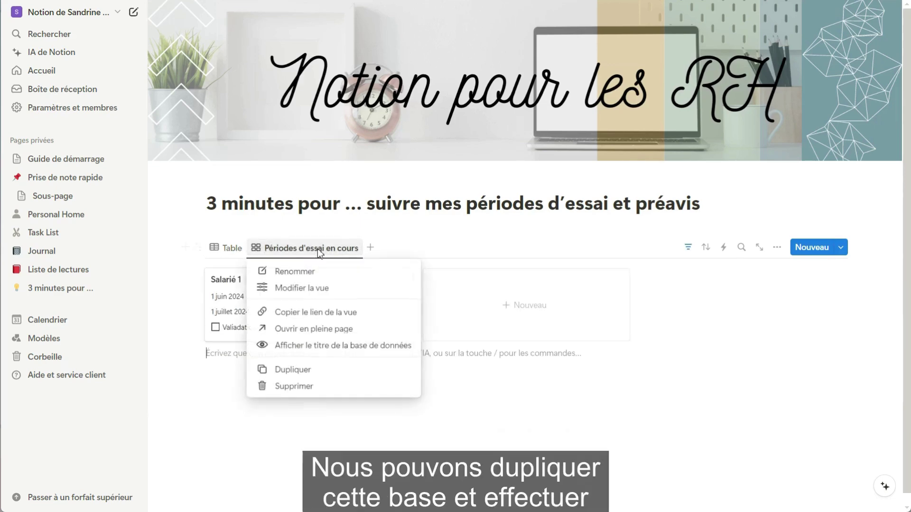
pyautogui.click(315, 369)
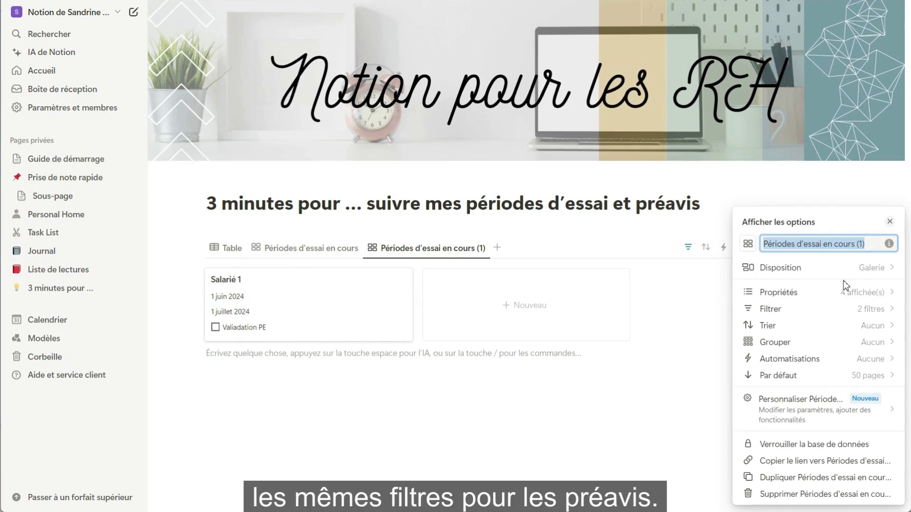
pyautogui.write('Préavis')
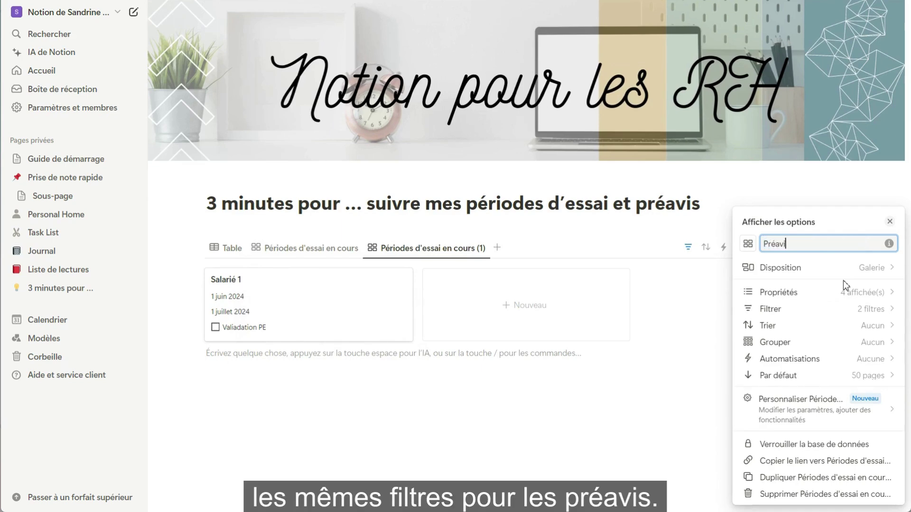